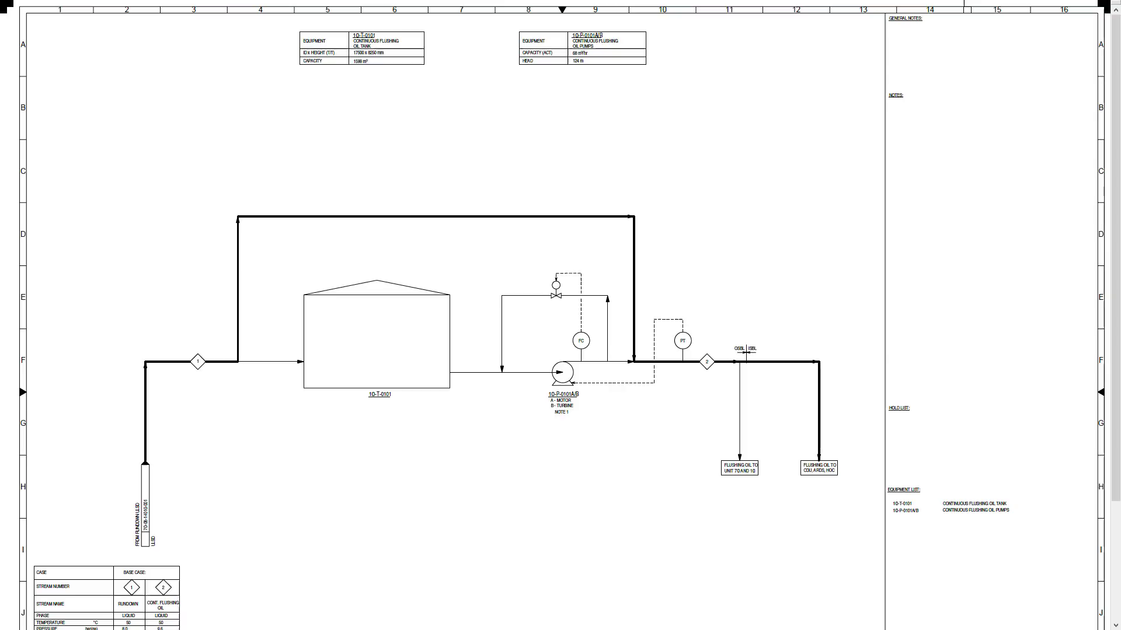
scroll(560, 316, down, 1)
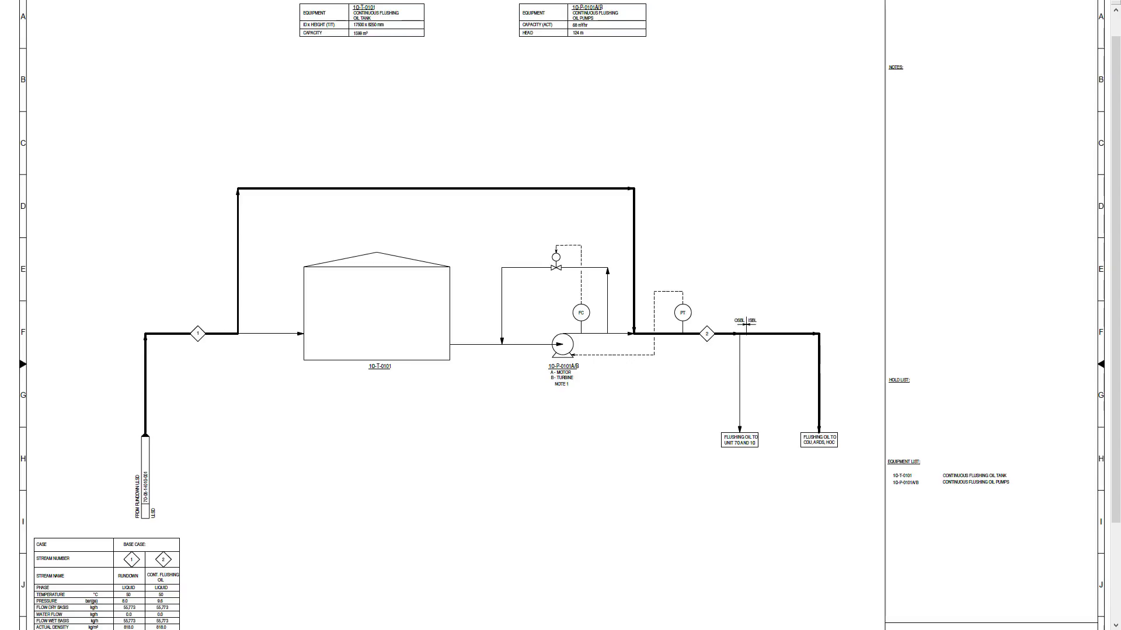
scroll(561, 342, up, 3)
scroll(560, 342, up, 2)
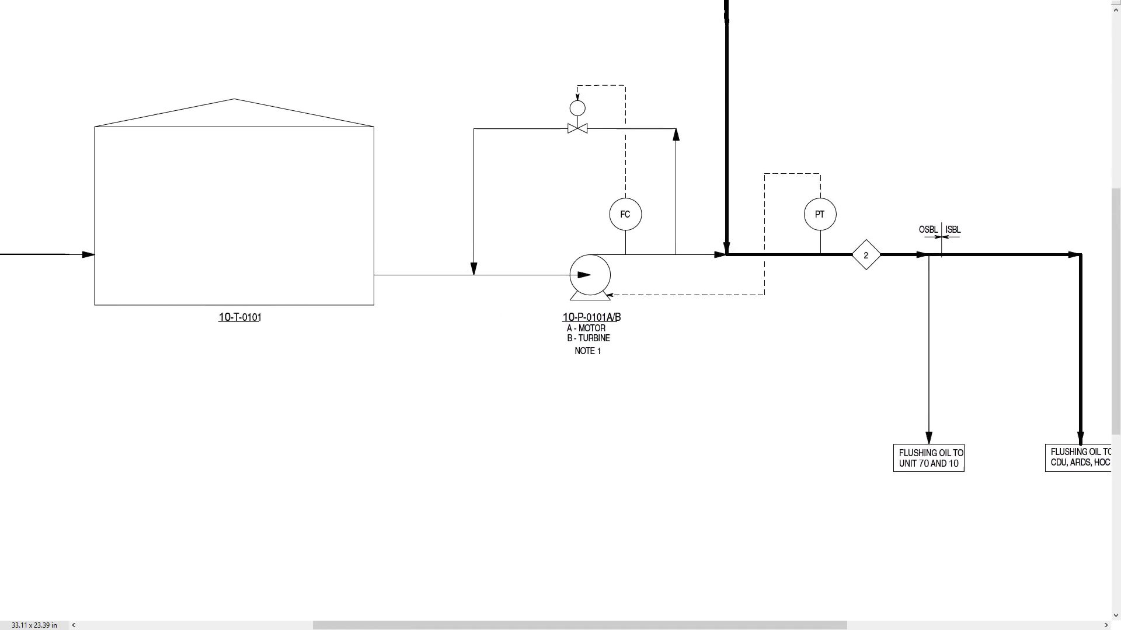
scroll(560, 342, up, 2)
scroll(560, 315, up, 1)
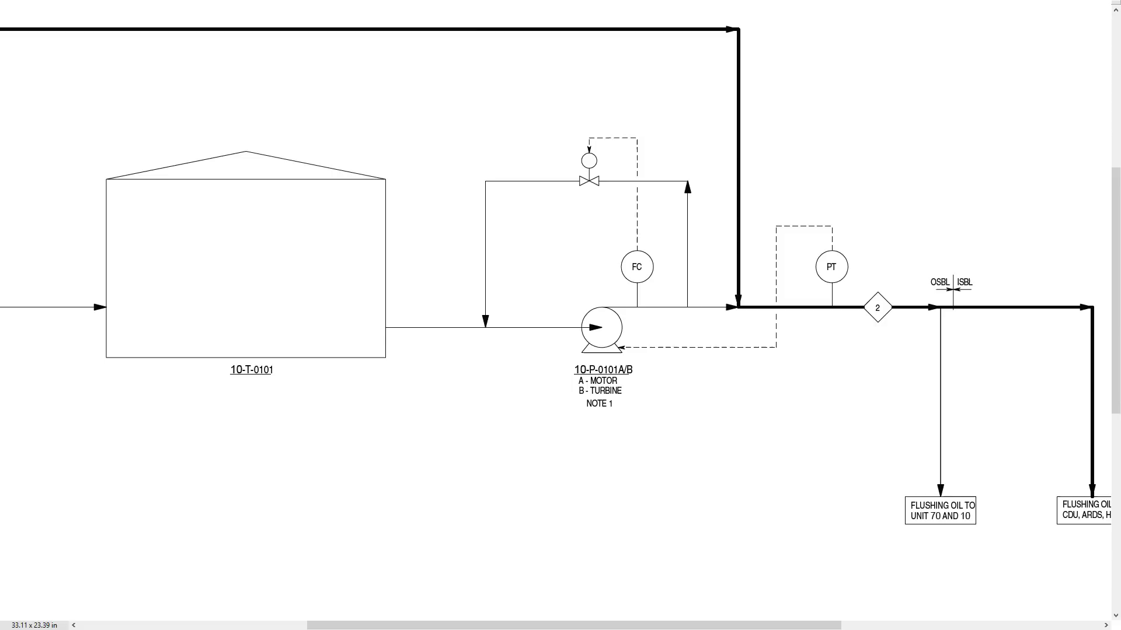
scroll(561, 315, left, 3)
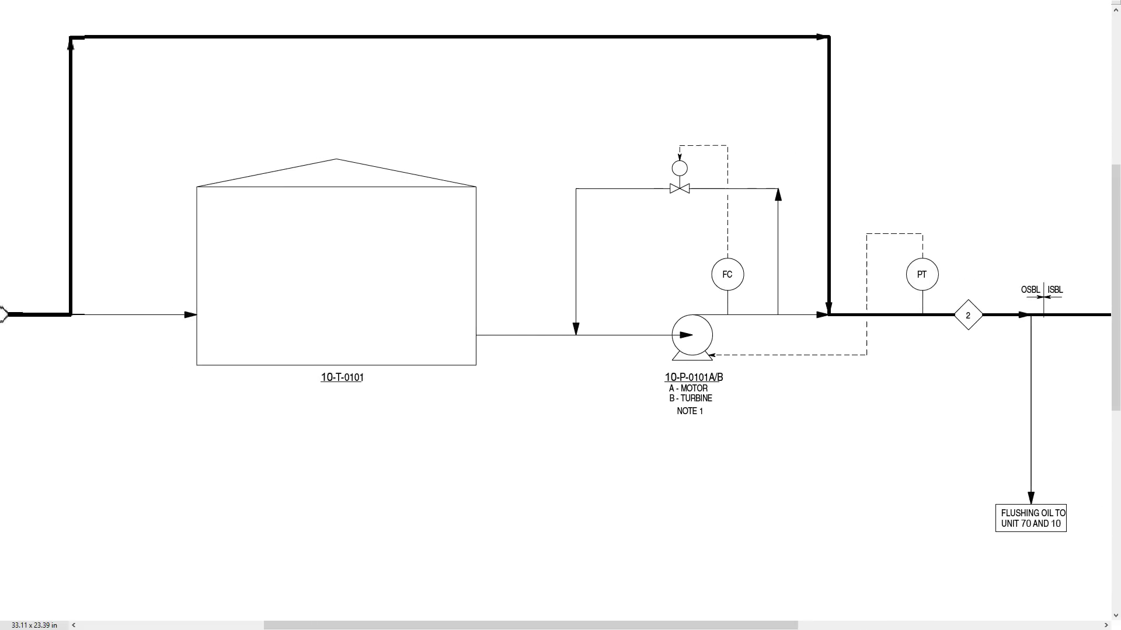
scroll(560, 316, left, 2)
scroll(561, 316, left, 1)
scroll(561, 315, down, 2)
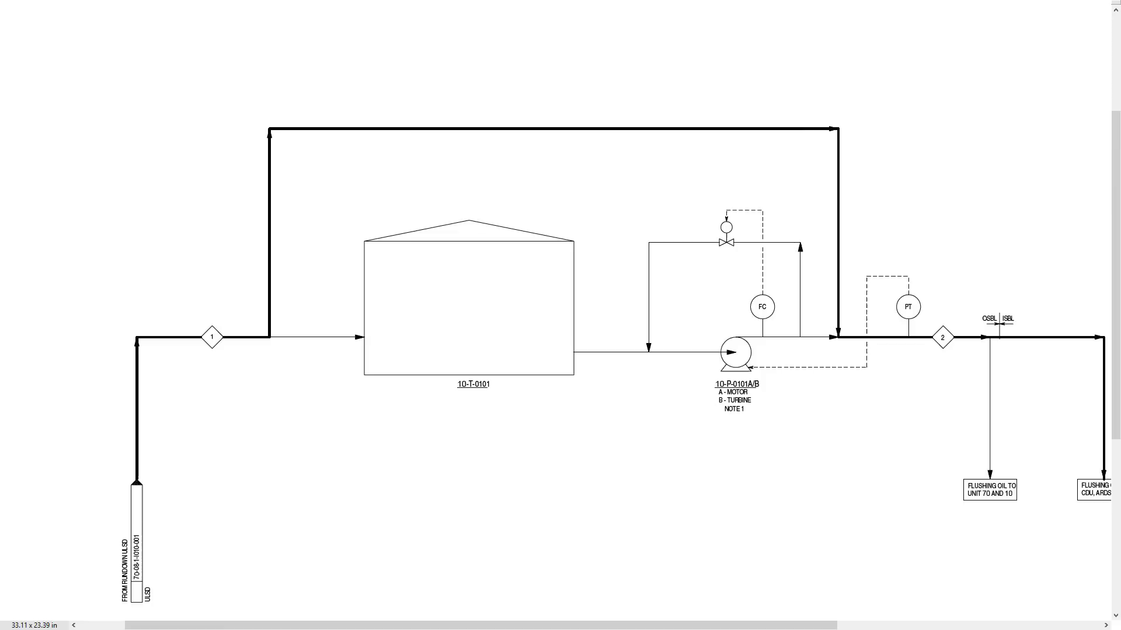
scroll(560, 315, down, 1)
scroll(560, 315, down, 2)
scroll(560, 315, down, 1)
scroll(560, 315, down, 1)
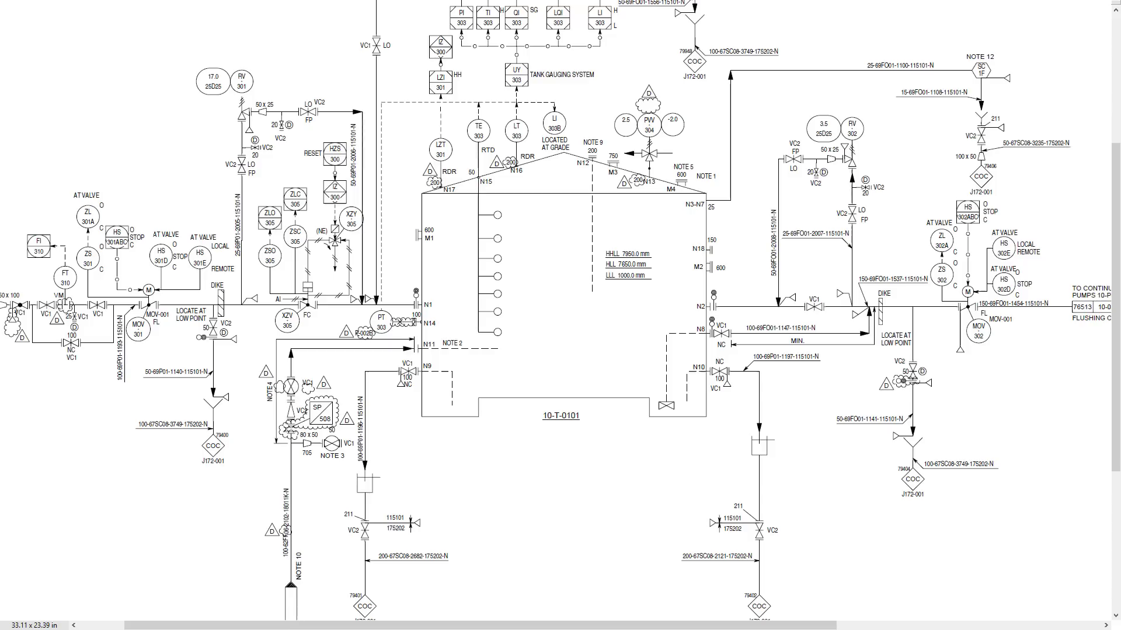
scroll(560, 316, up, 3)
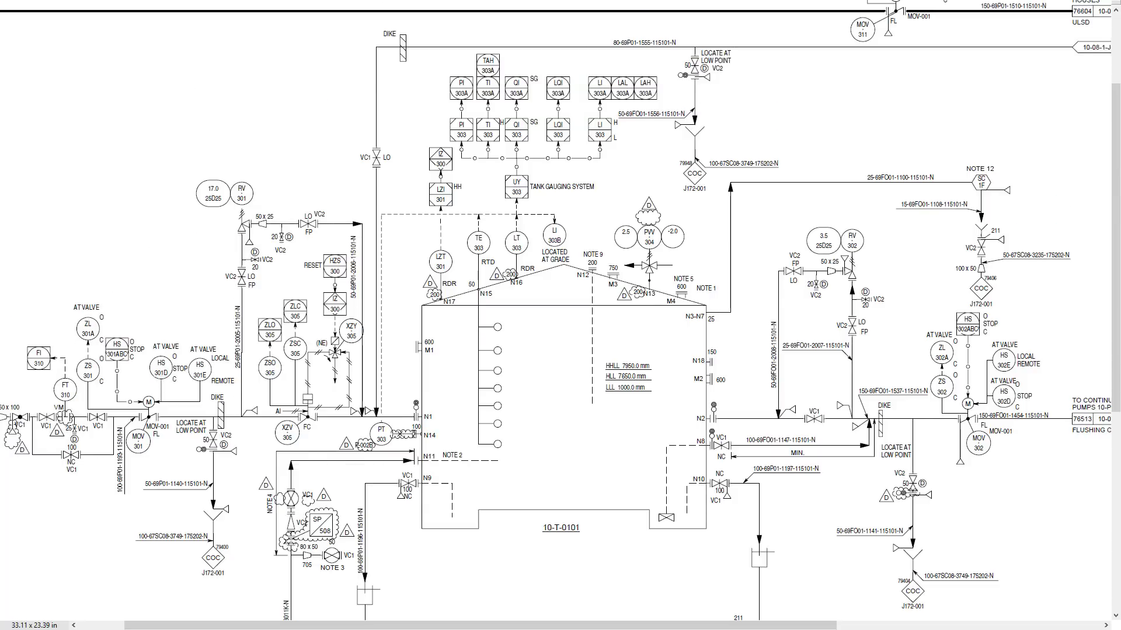
scroll(560, 316, up, 2)
scroll(561, 315, up, 2)
scroll(561, 315, left, 2)
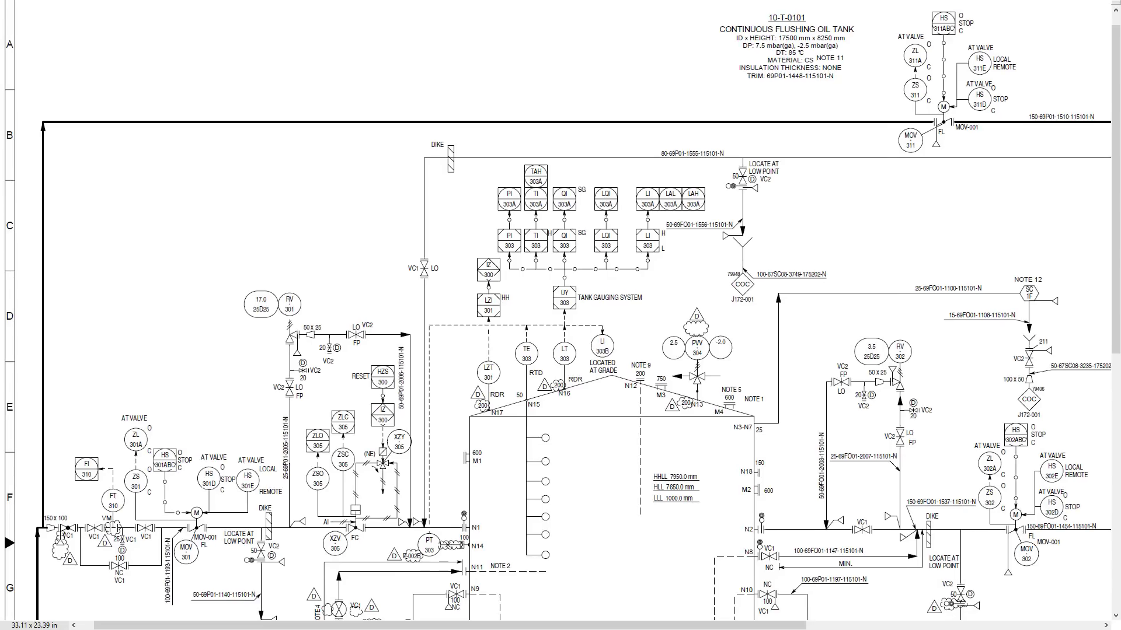
scroll(560, 315, down, 2)
scroll(560, 315, down, 2)
scroll(560, 316, down, 2)
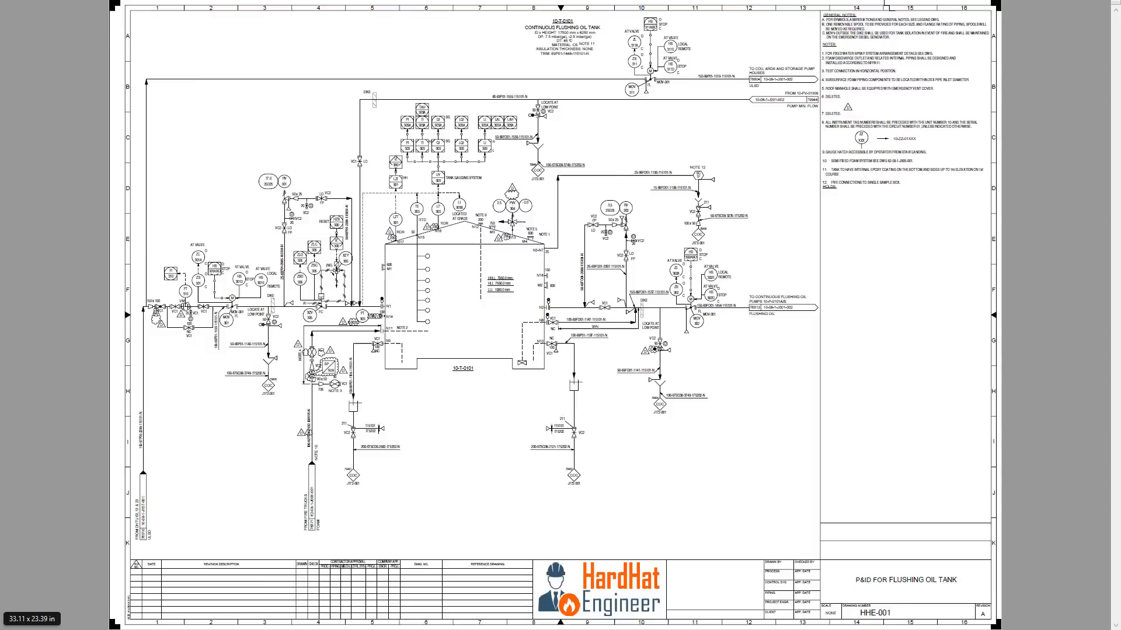
key(ctrl+plus)
key(ctrl+plus)
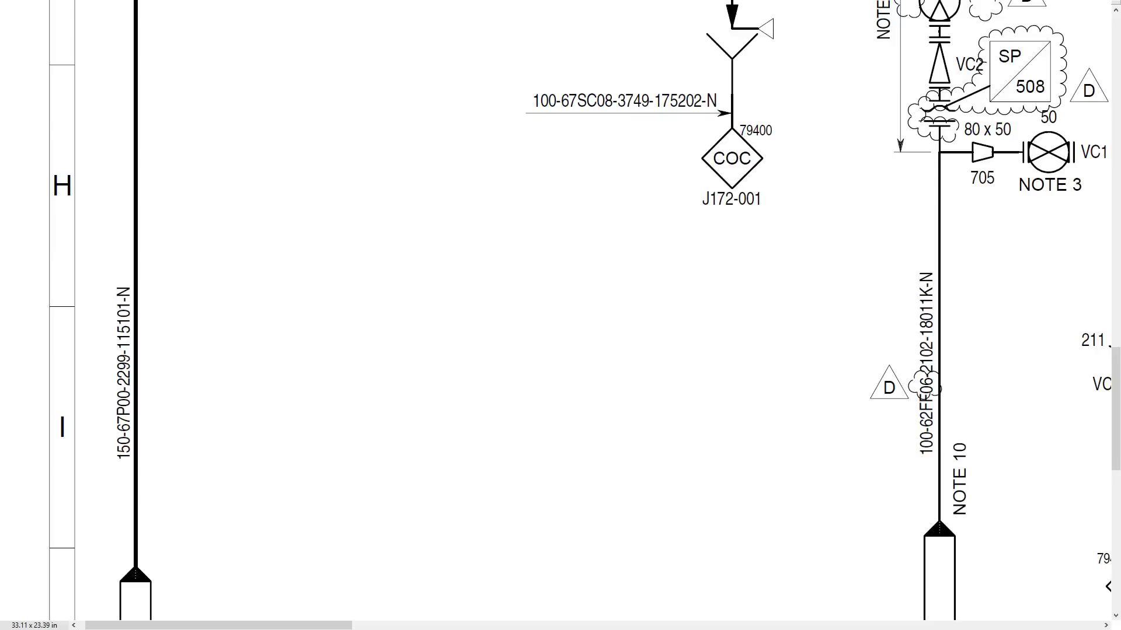
scroll(560, 315, up, 2)
scroll(561, 316, up, 2)
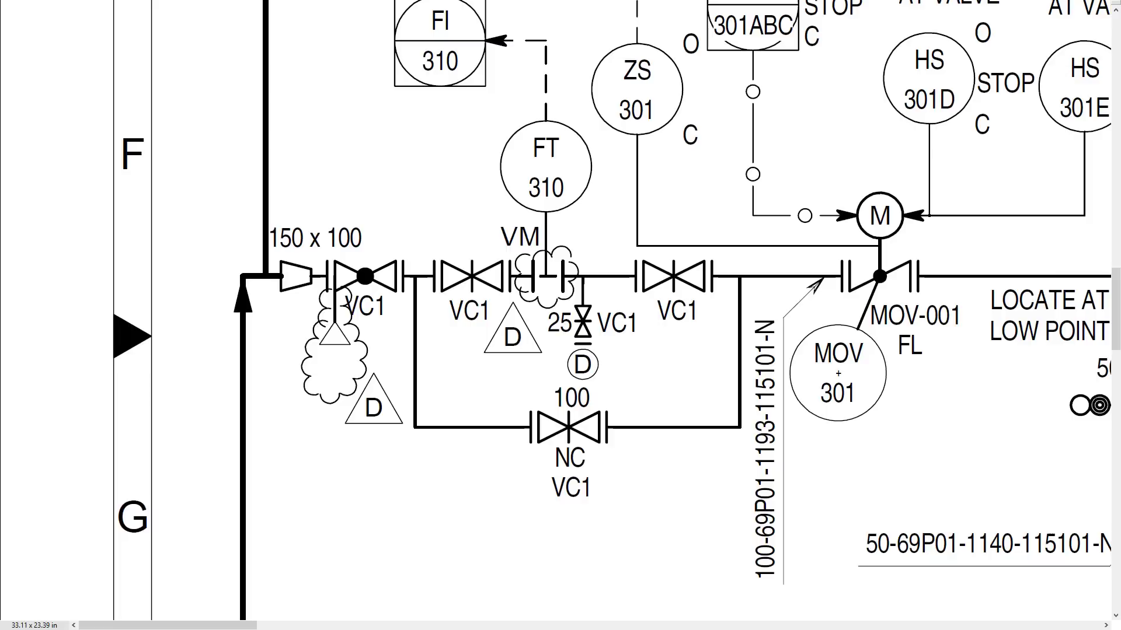
scroll(561, 316, up, 3)
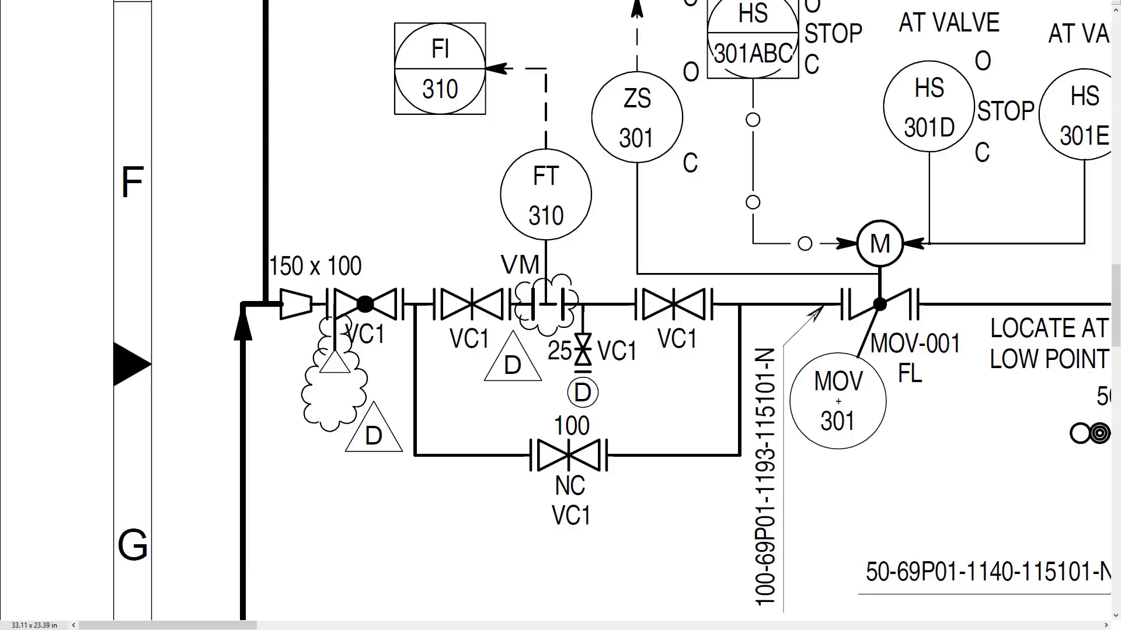
scroll(561, 316, down, 2)
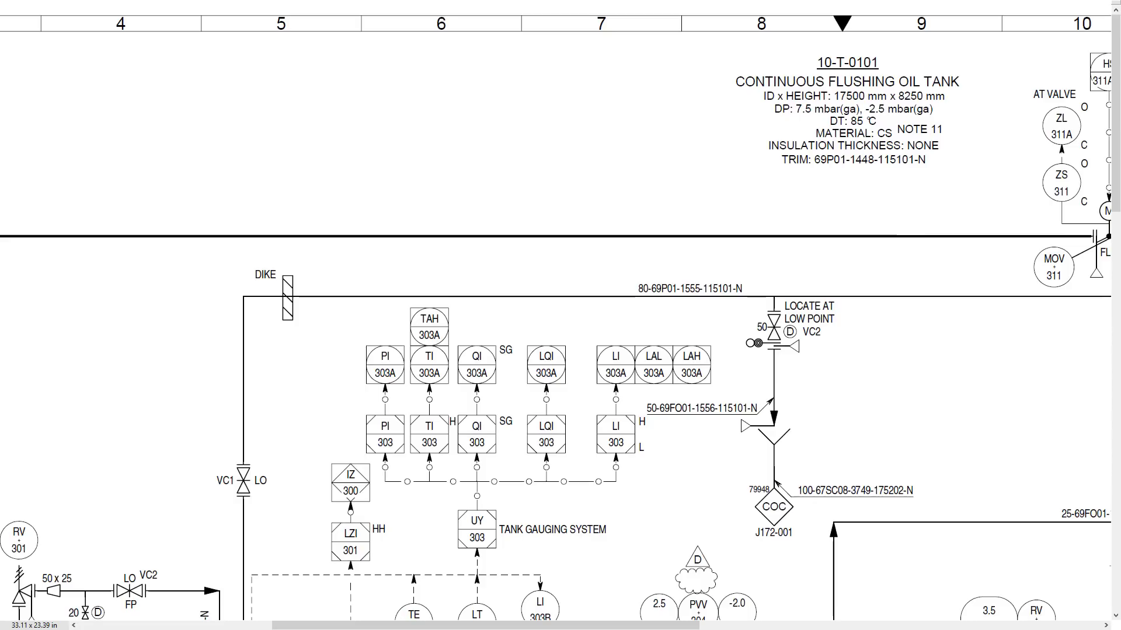
scroll(561, 316, right, 5)
scroll(560, 315, right, 5)
scroll(561, 315, right, 5)
scroll(560, 315, right, 3)
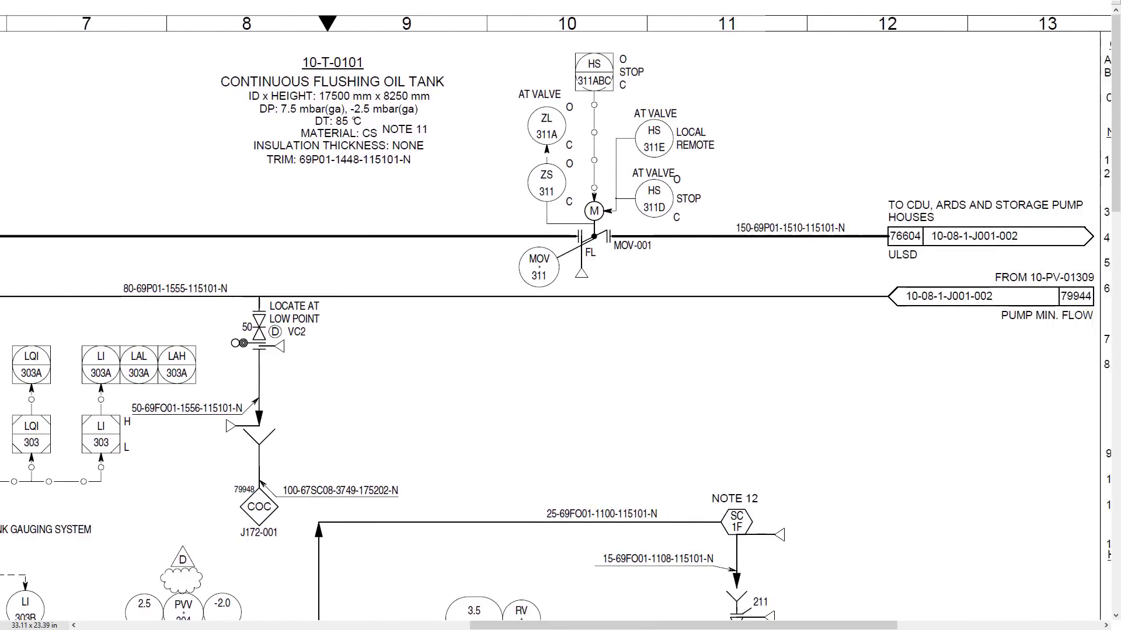
scroll(561, 315, right, 2)
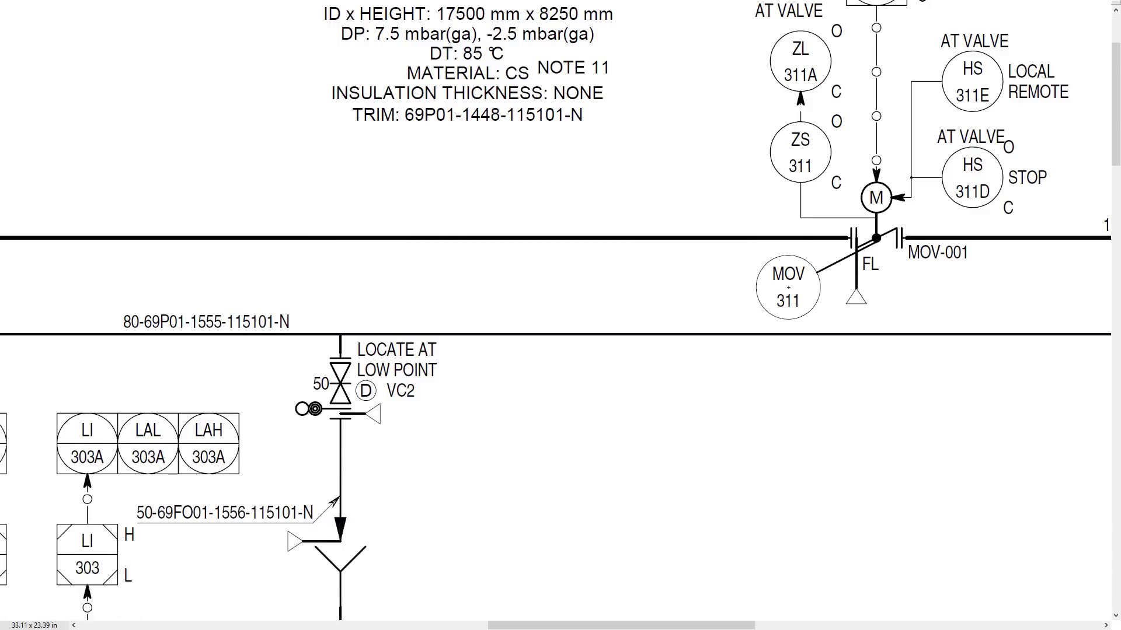
scroll(560, 316, down, 8)
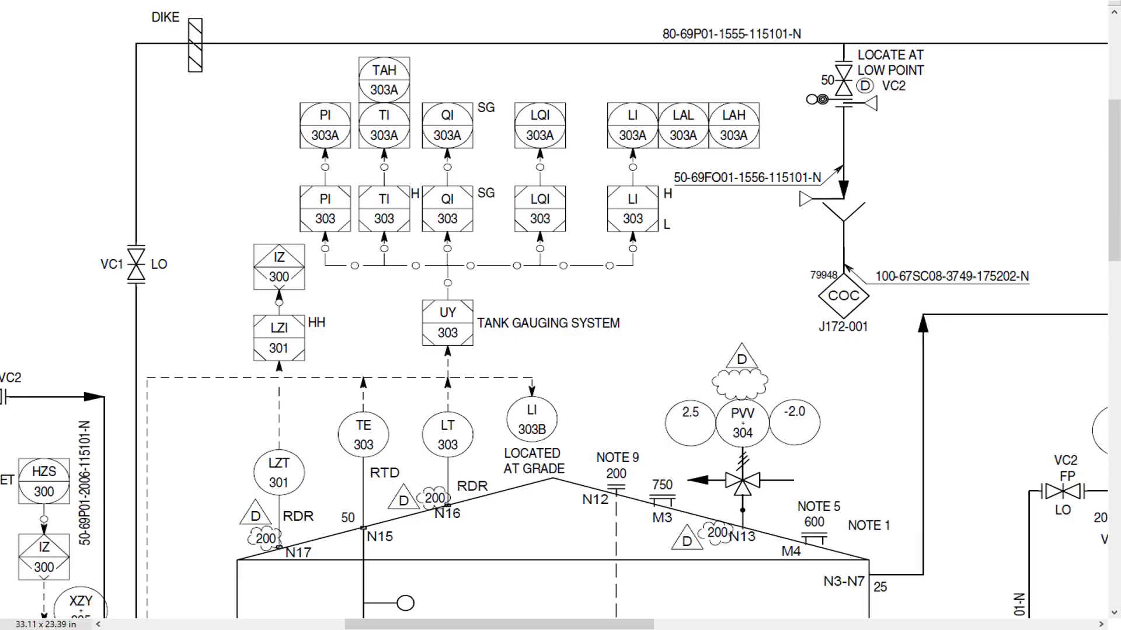
drag(788, 438, 140, 106)
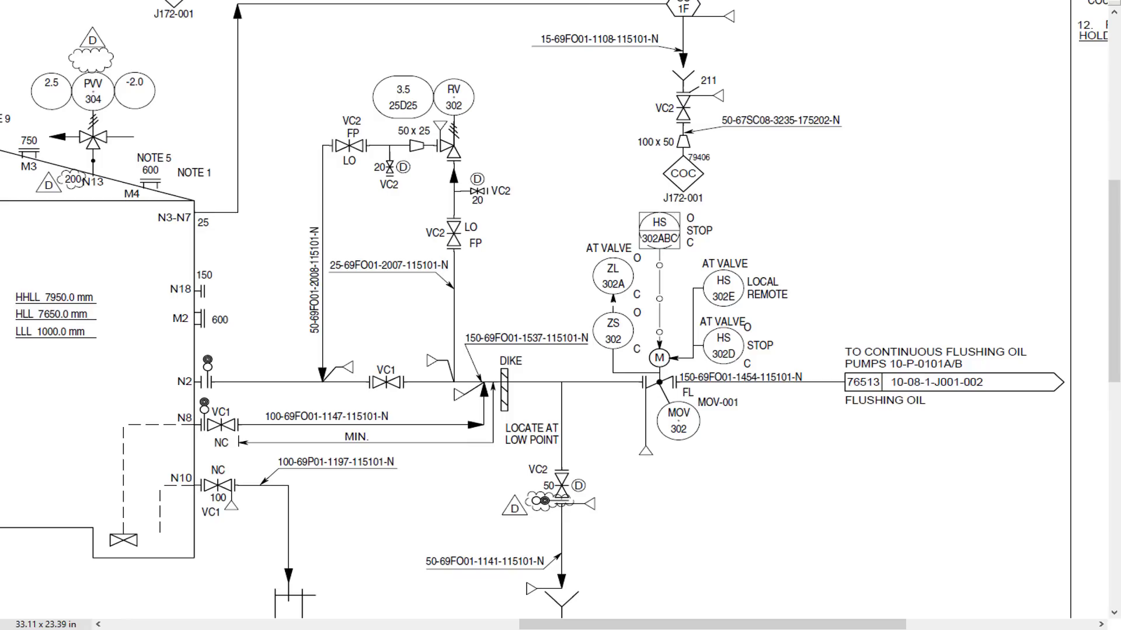